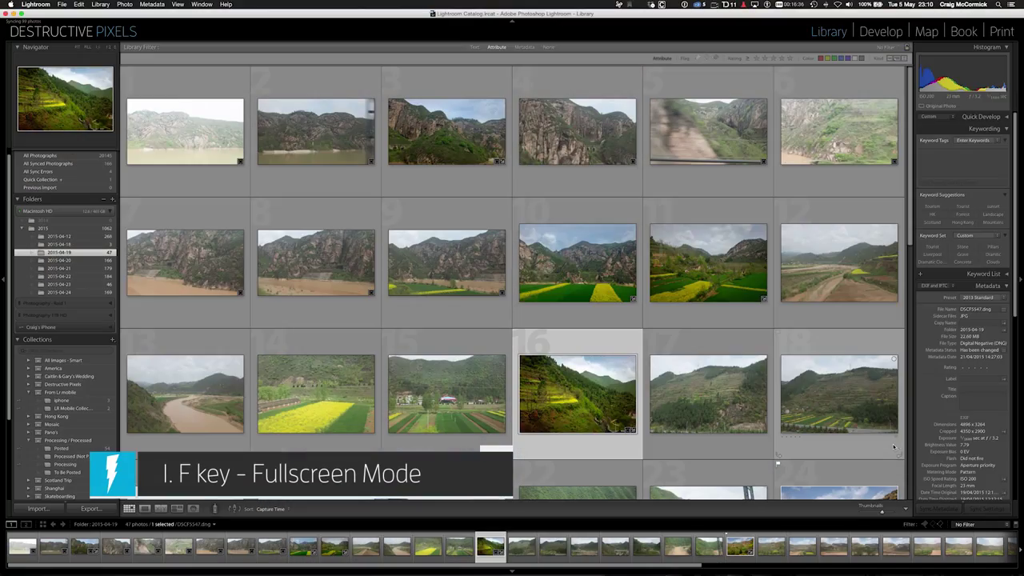
Step: Preview the green hillside photo full screen, then show it in Loupe view full screen
key("f")
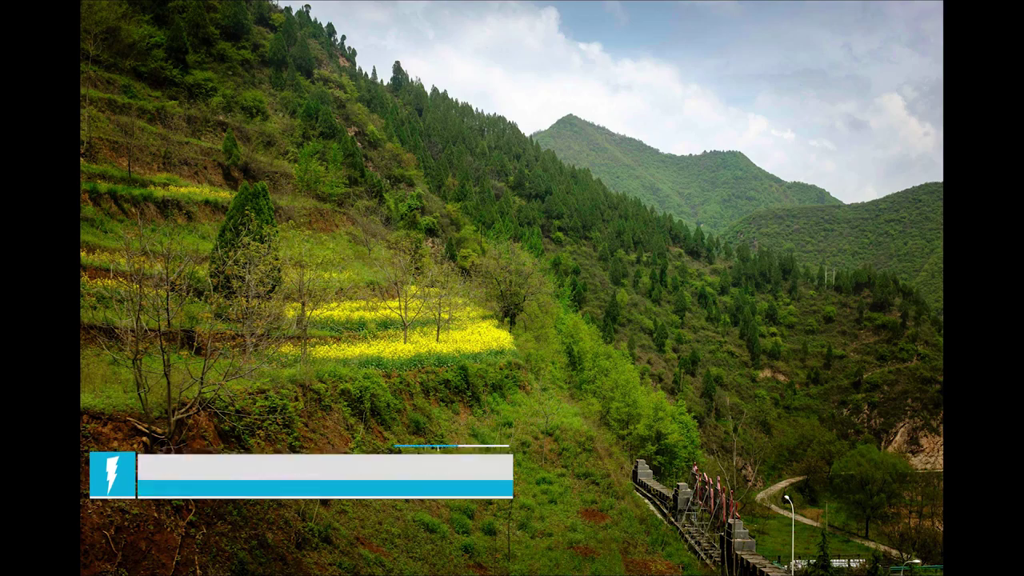
key("f")
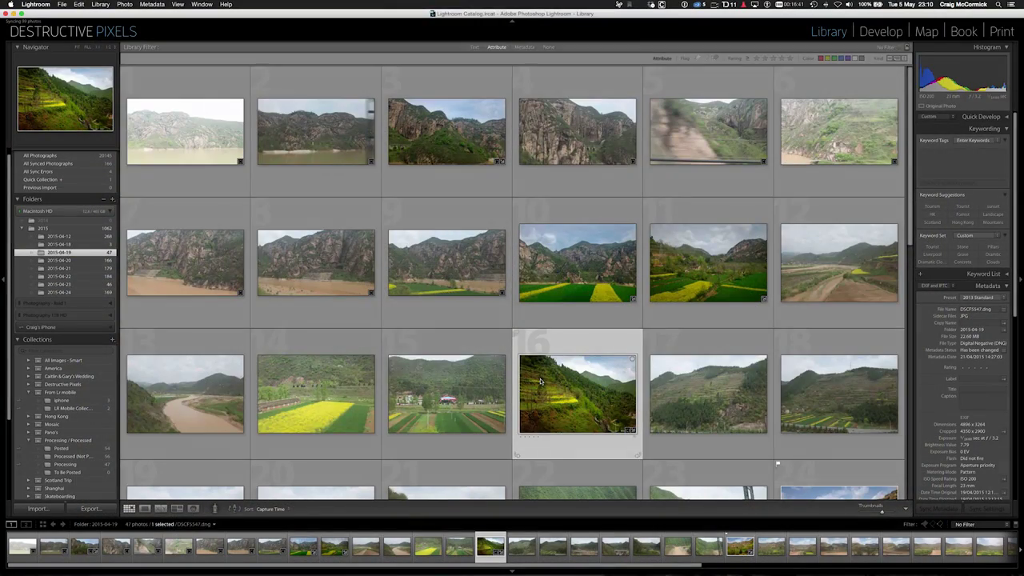
key("e")
key("f")
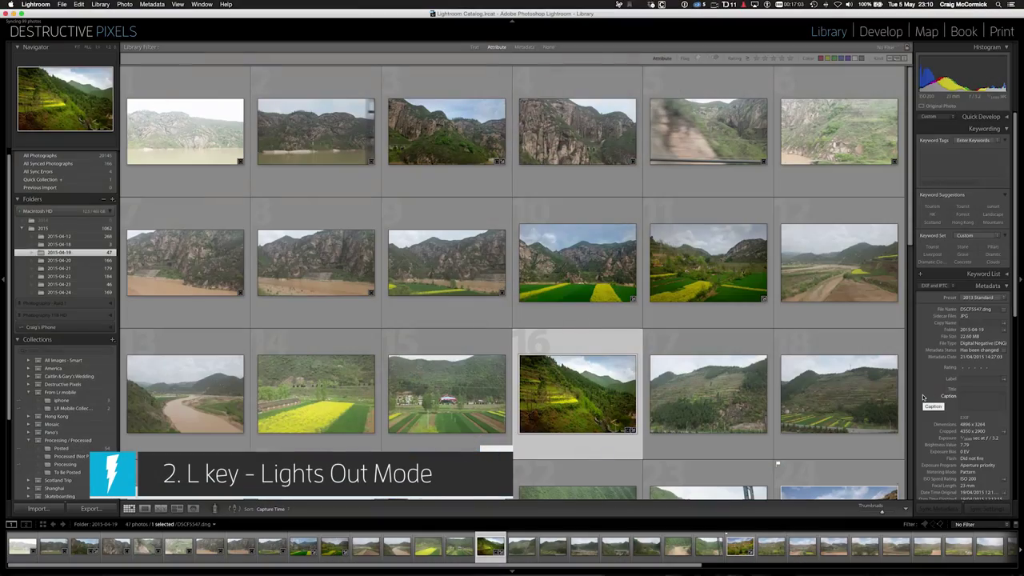
key("l")
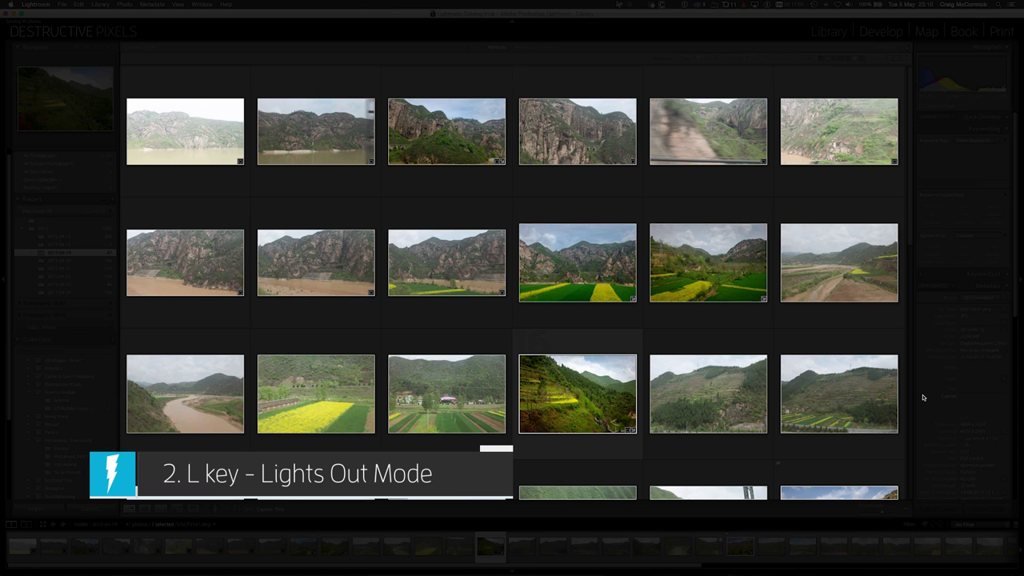
key("l")
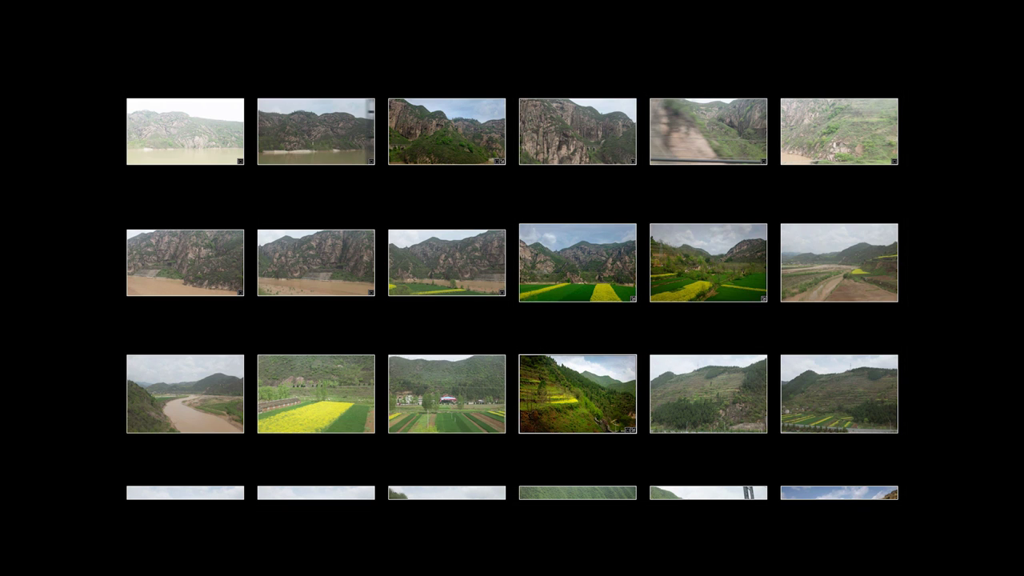
key("l")
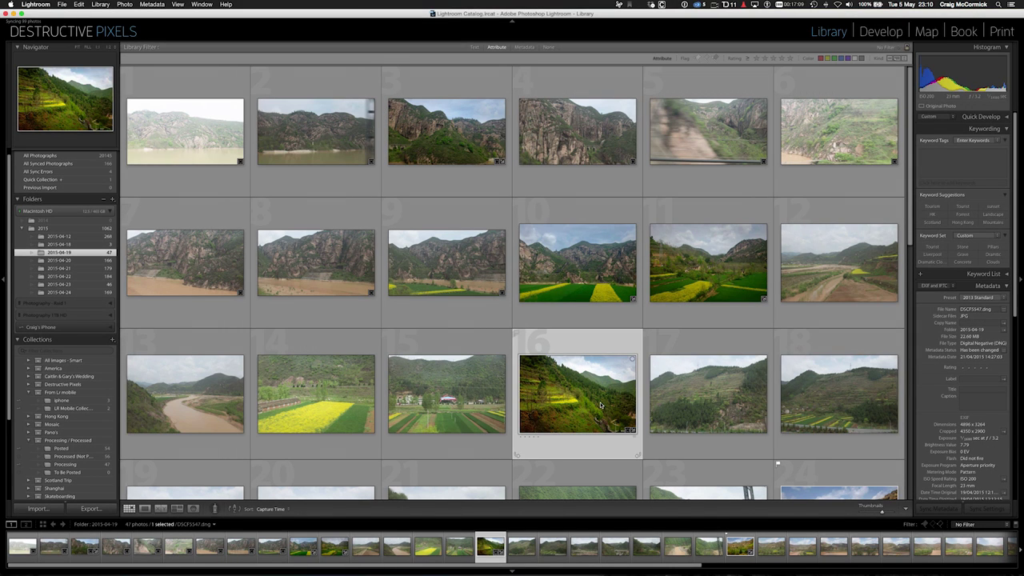
key("e")
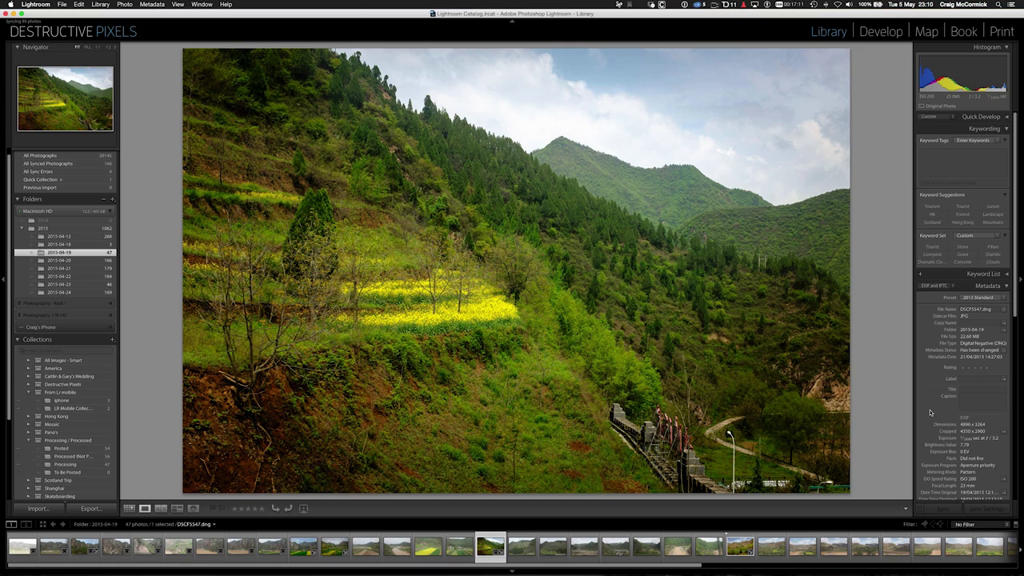
key("l")
key("l")
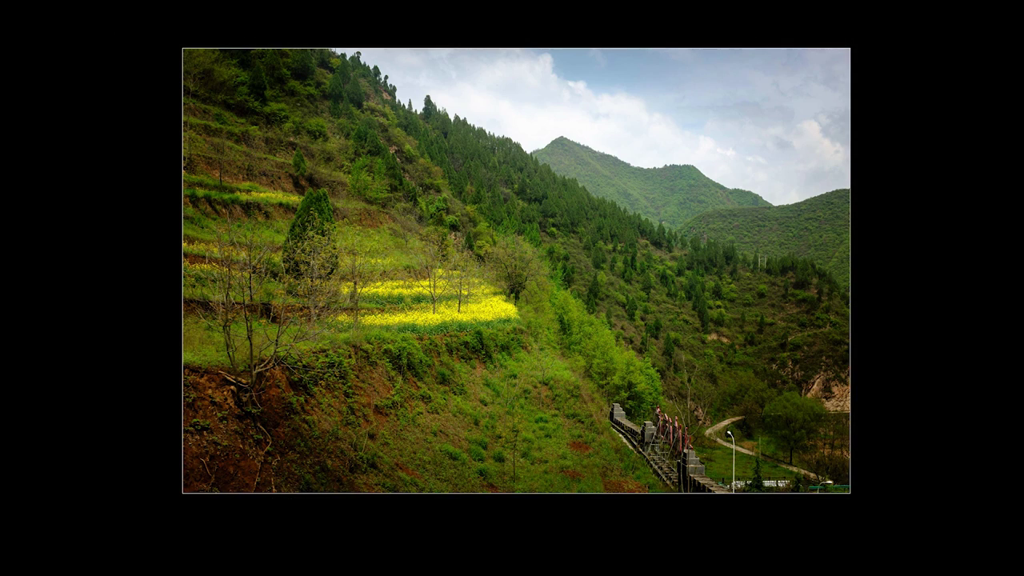
key("l")
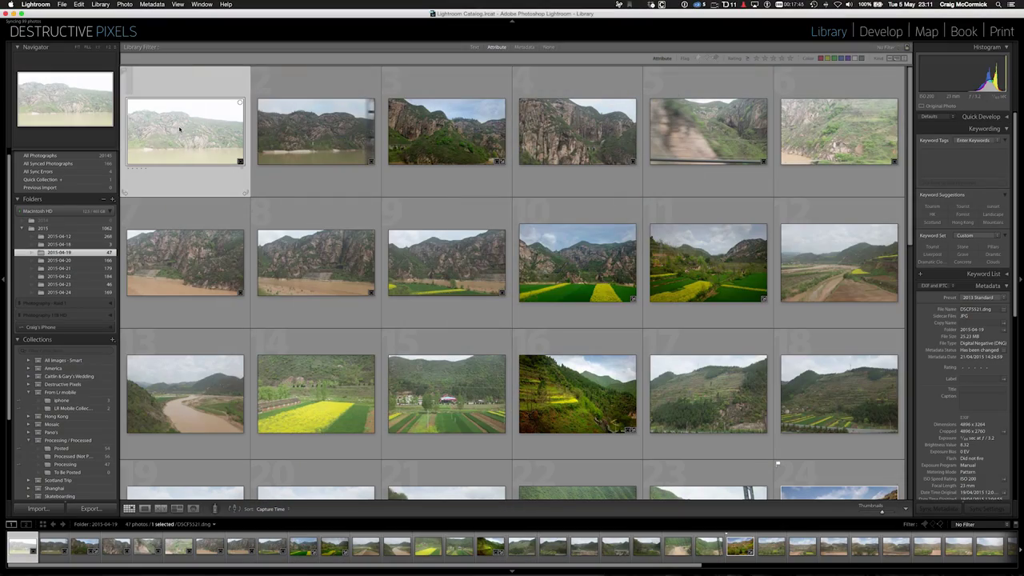
Step: Flag photo 16 (hillside with flowers) and photo 11 (green fields) as picks
left_click(584, 396)
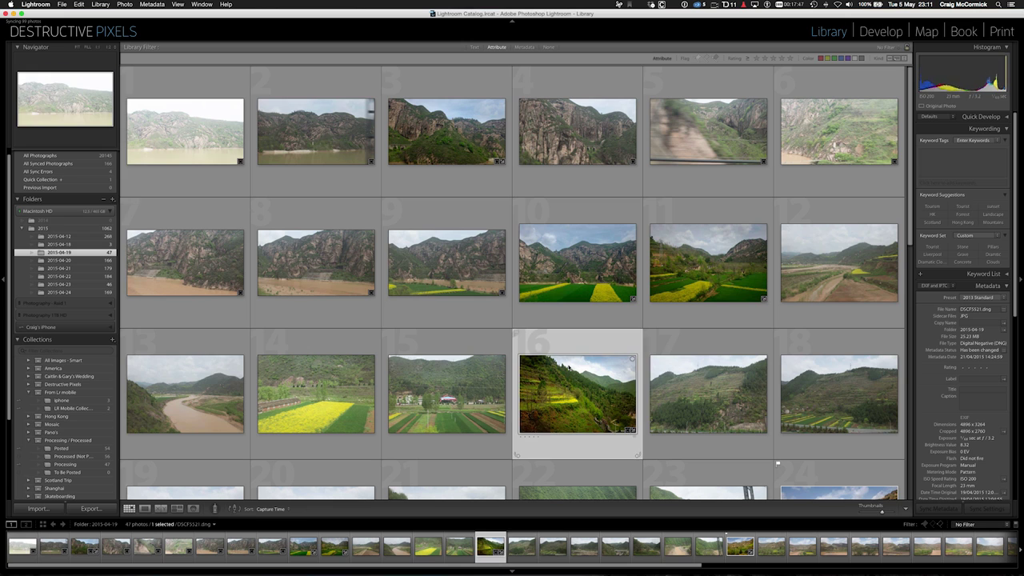
key("p")
left_click(719, 260)
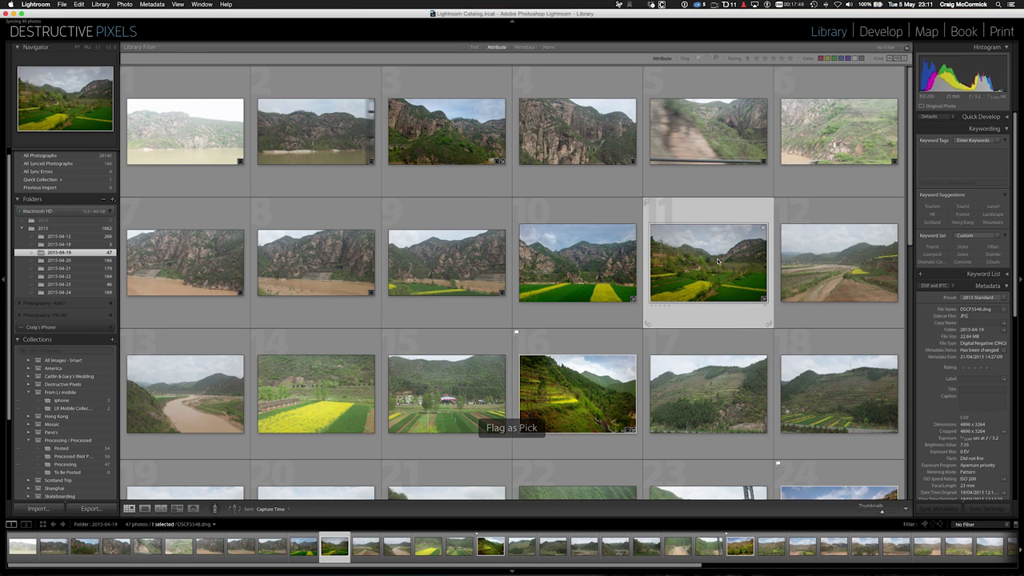
key("p")
Step: Reject photos 1, 2, 5 and 6
left_click(199, 155)
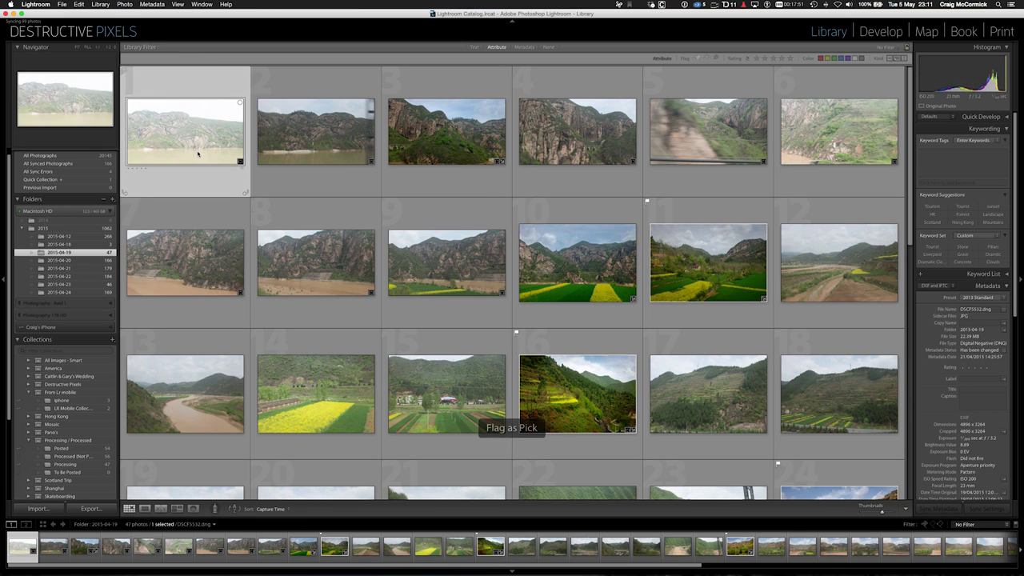
key("x")
key("x")
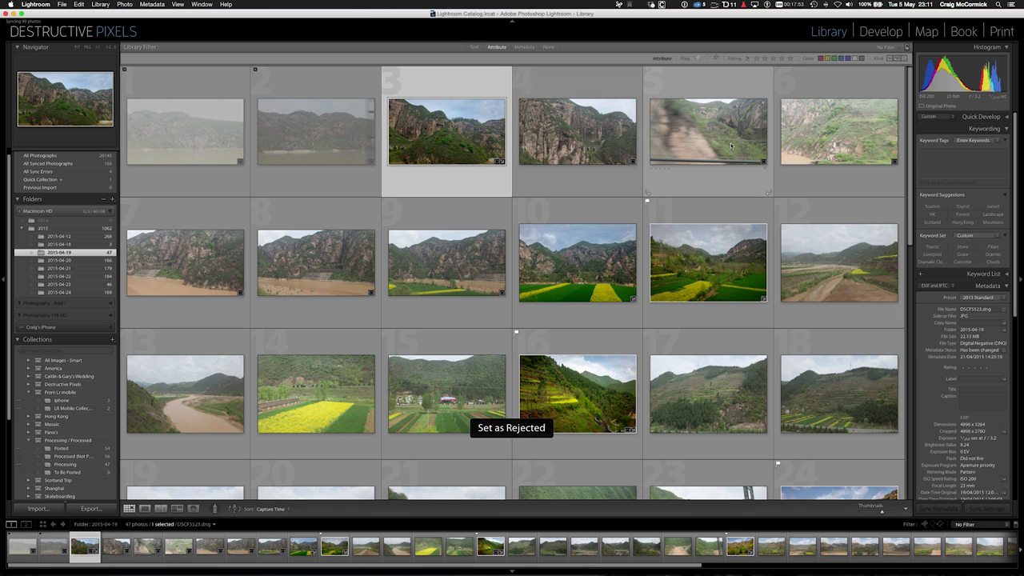
left_click(742, 144)
key("x")
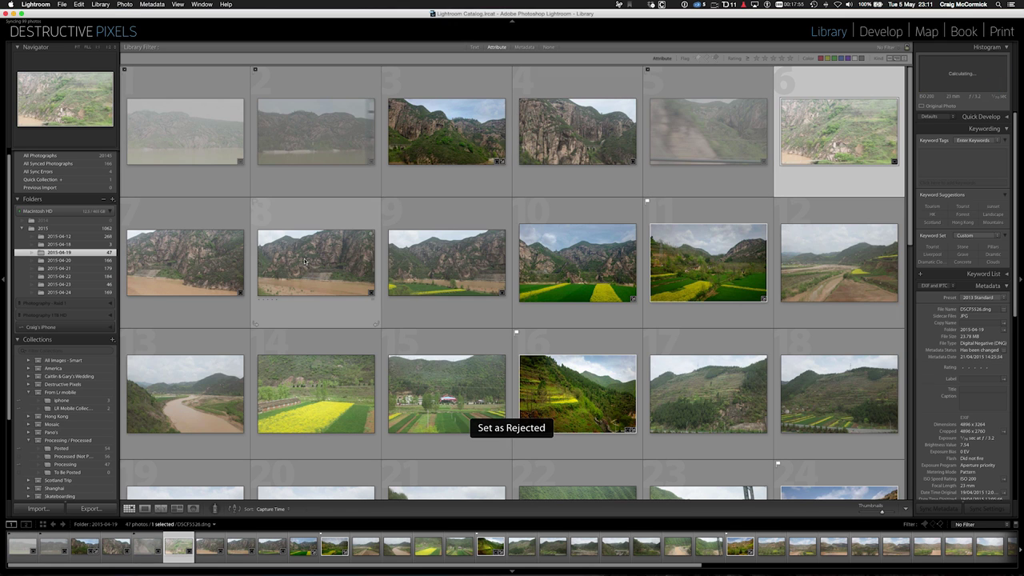
key("x")
Step: Flag photo 10 as a pick and filter the grid to flagged photos only
left_click(569, 249)
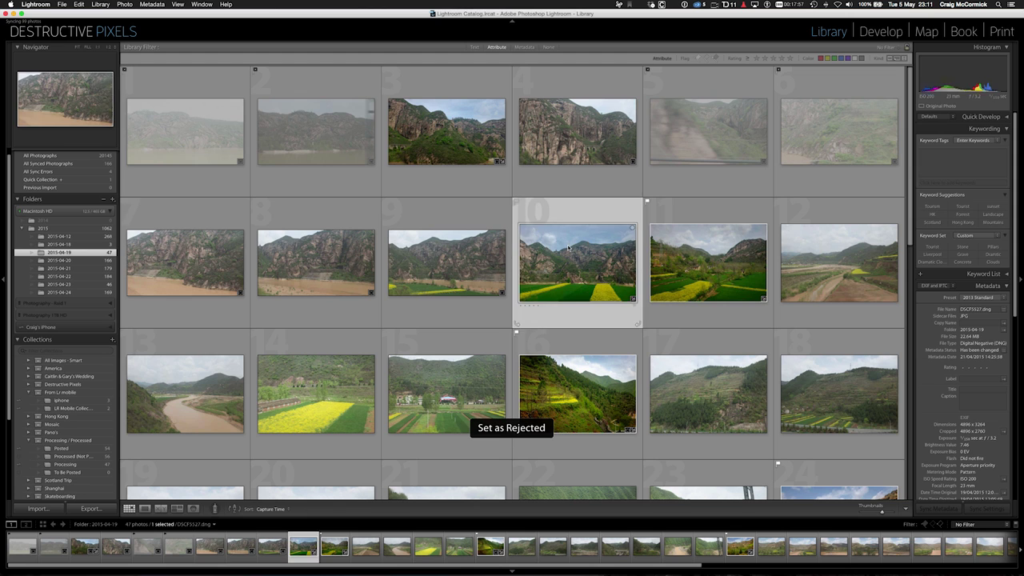
key("p")
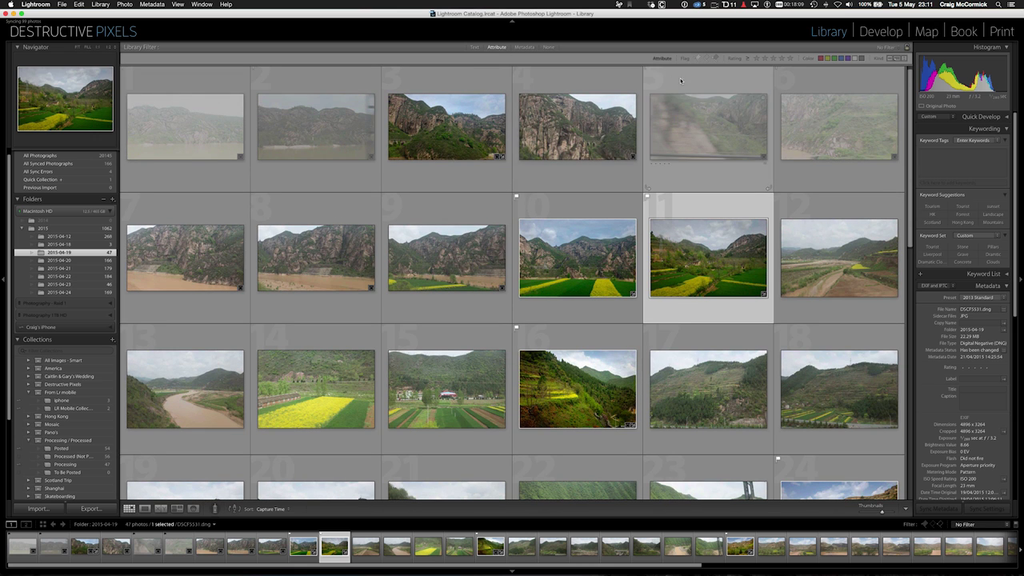
left_click(699, 61)
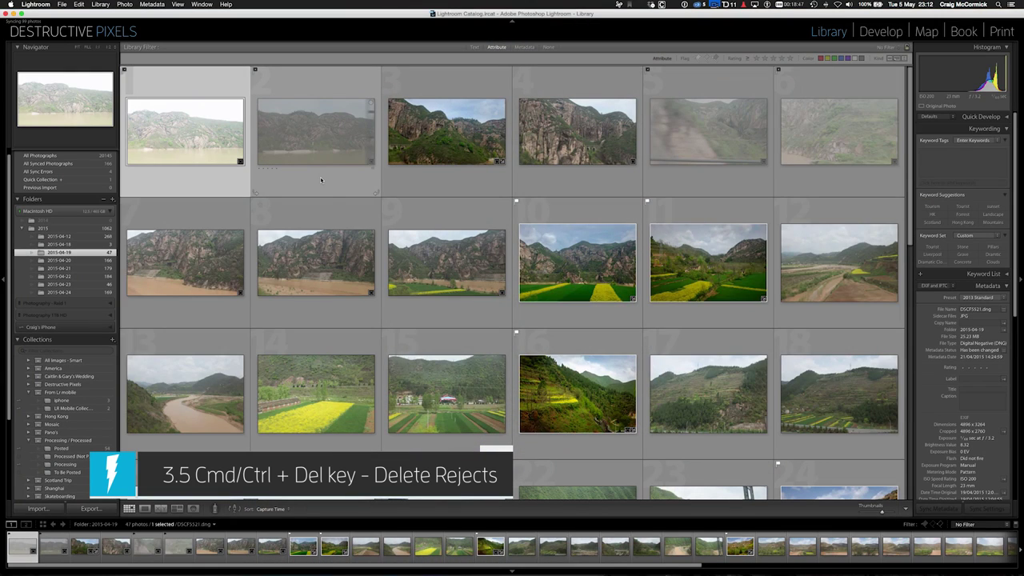
Step: Delete all the rejected photos with Cmd+Delete
key("super+BackSpace")
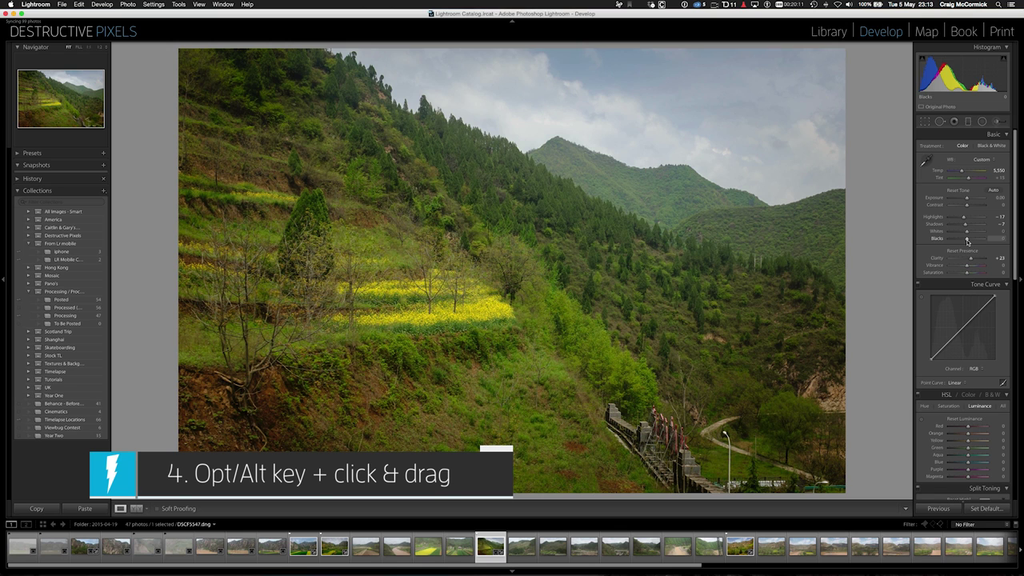
Step: Drag Blacks down to -38 and Whites up to +58 with the clipping masks shown
left_click_drag(967, 241, 968, 241)
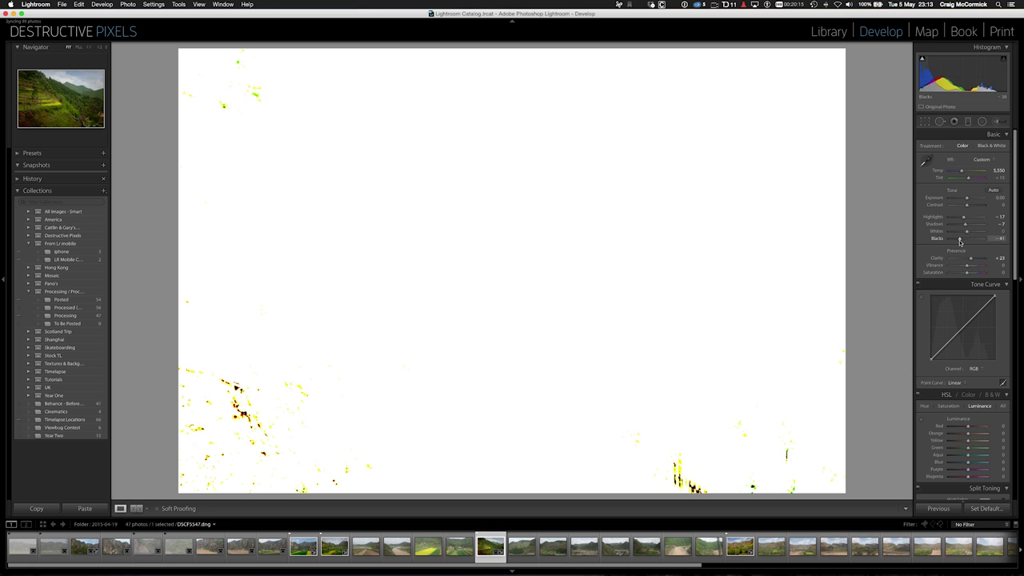
left_click_drag(959, 241, 959, 242)
left_click_drag(960, 241, 966, 233)
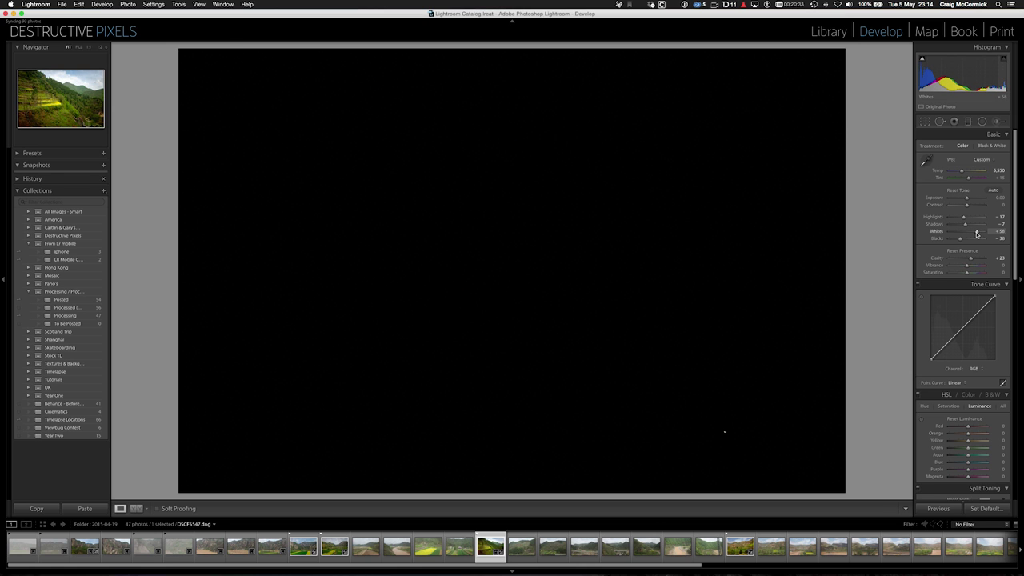
left_click_drag(976, 233, 974, 234)
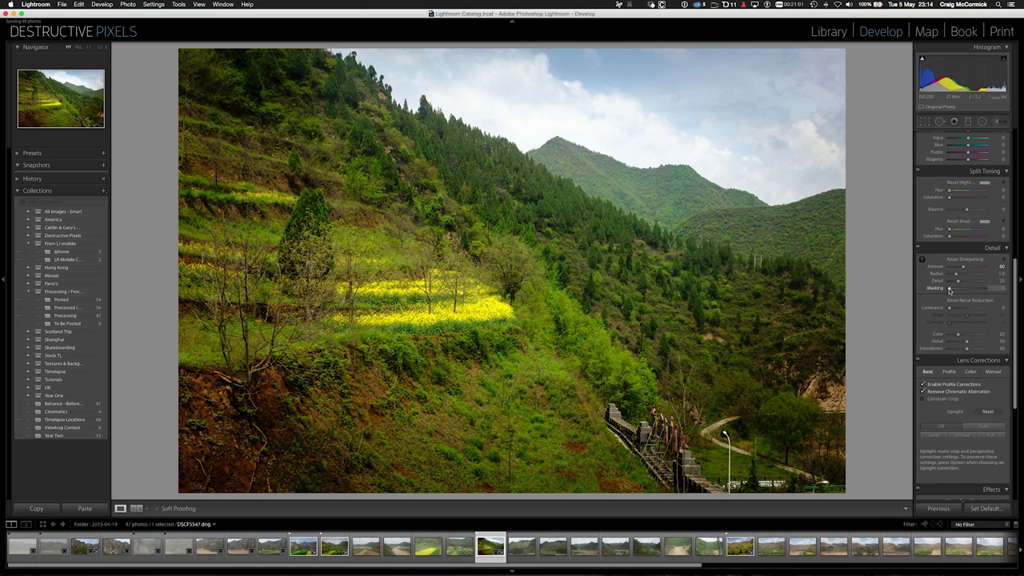
Step: Set the Detail panel's sharpening Masking slider while viewing the black-and-white mask preview
left_click_drag(949, 291, 963, 293)
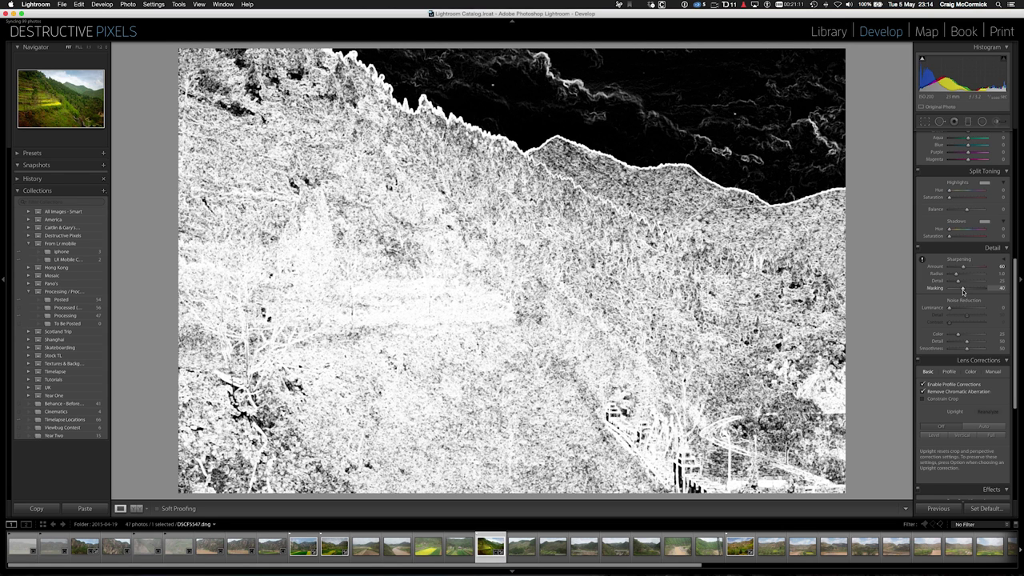
mouse_move(963, 292)
left_mouse_down()
mouse_move(953, 292)
mouse_move(963, 292)
left_mouse_up()
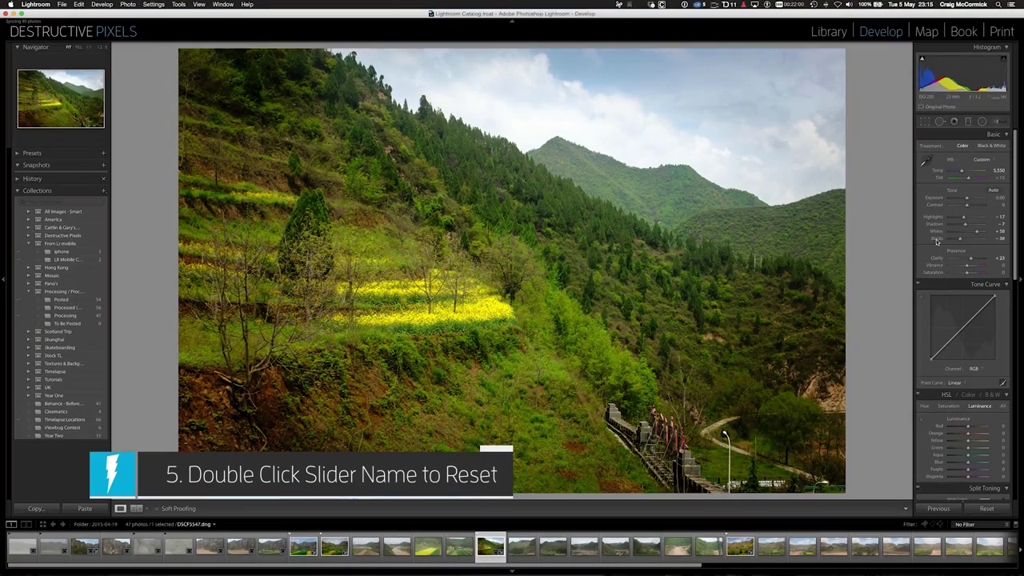
Step: Reset the Blacks and Whites sliders in the Basic panel to 0
double_click(937, 240)
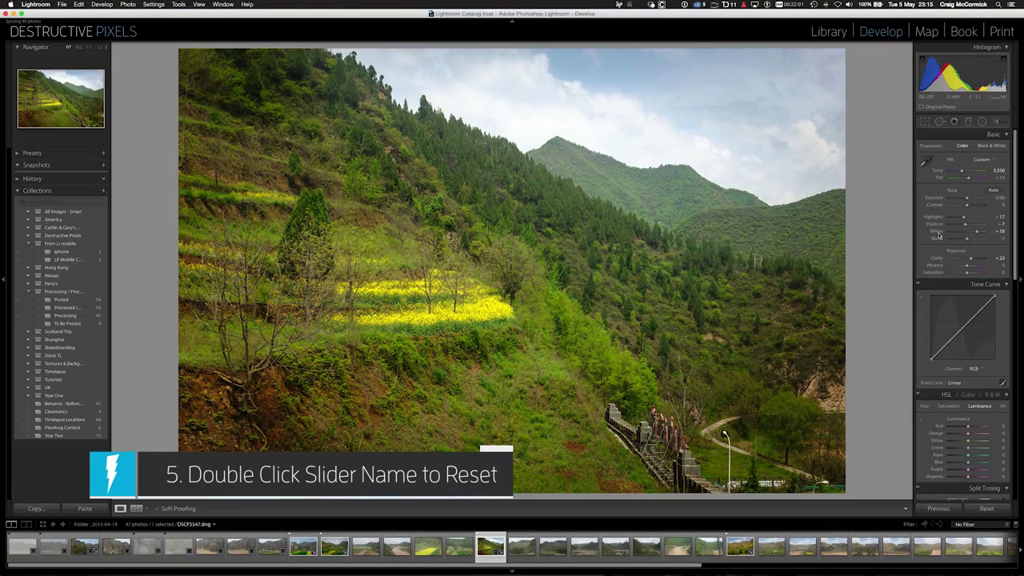
double_click(937, 231)
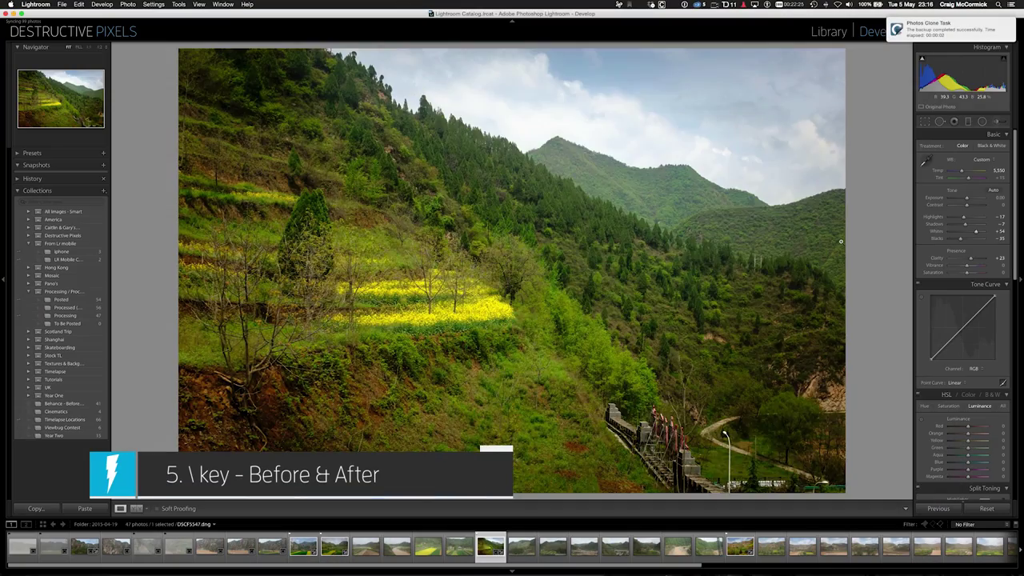
key("backslash")
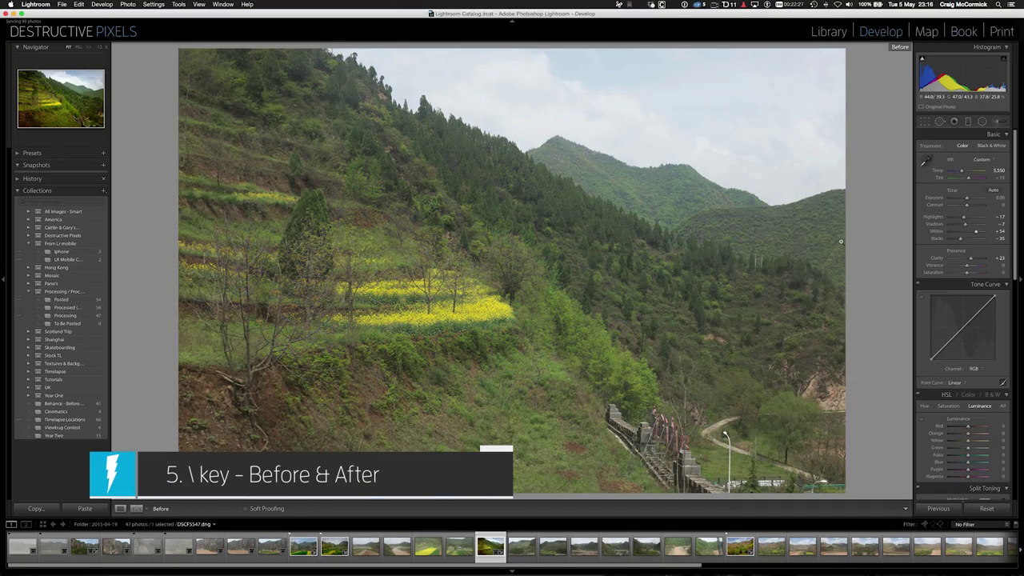
key("backslash")
key("backslash")
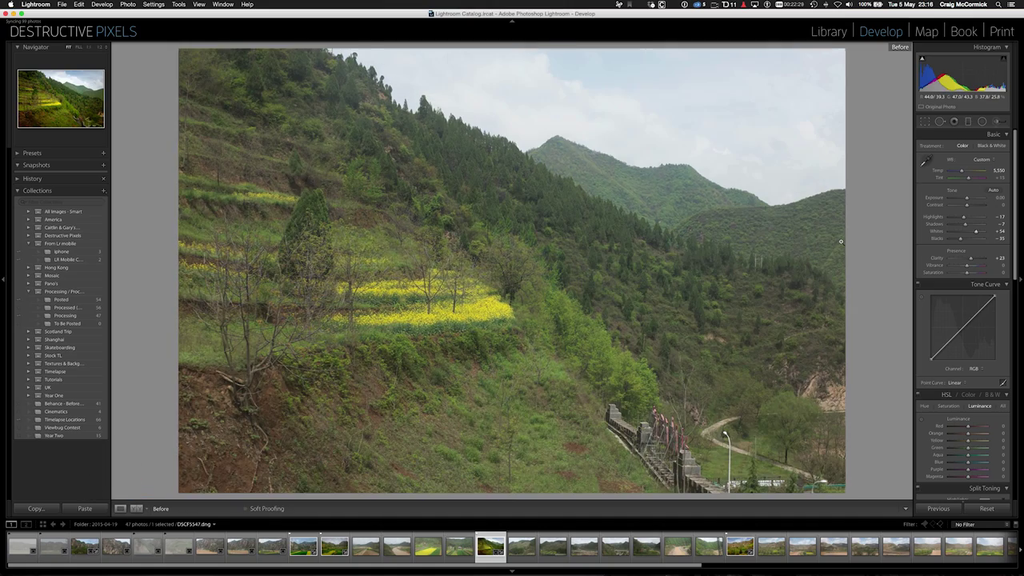
key("backslash")
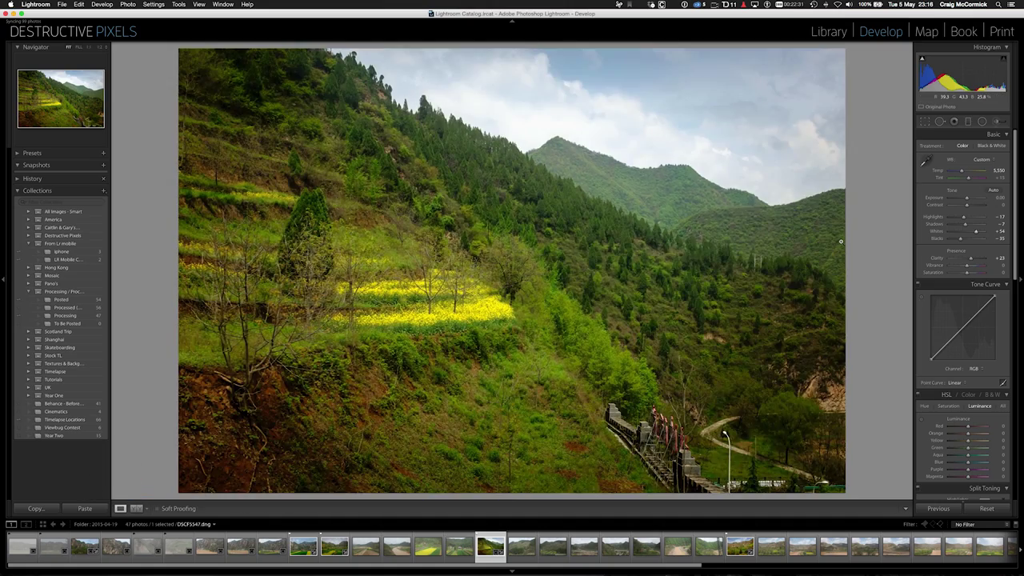